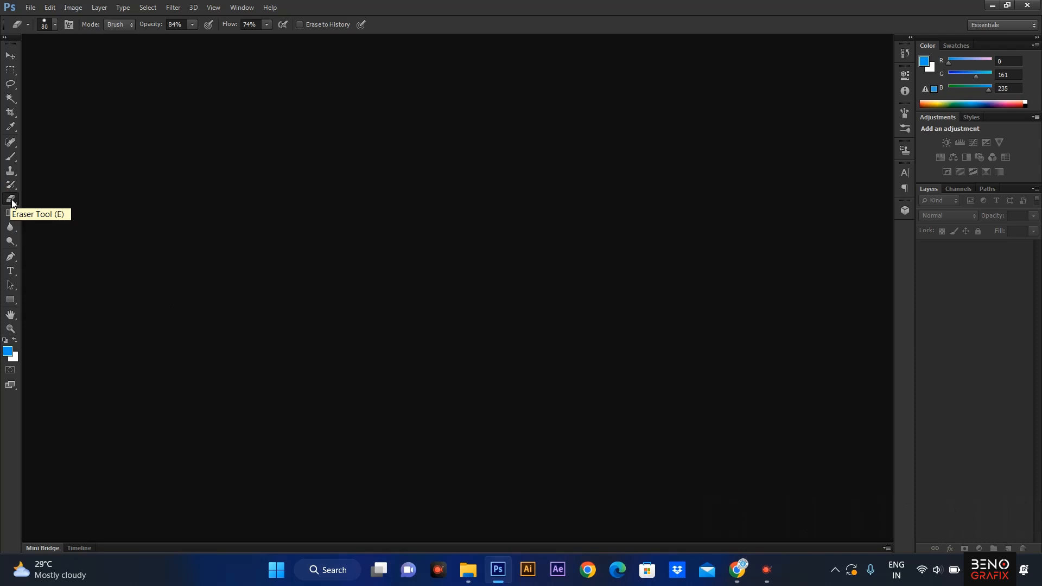
Select the Eraser Tool in Brush mode and erase a test stroke across the left of the Background layer.
left_click(12, 203)
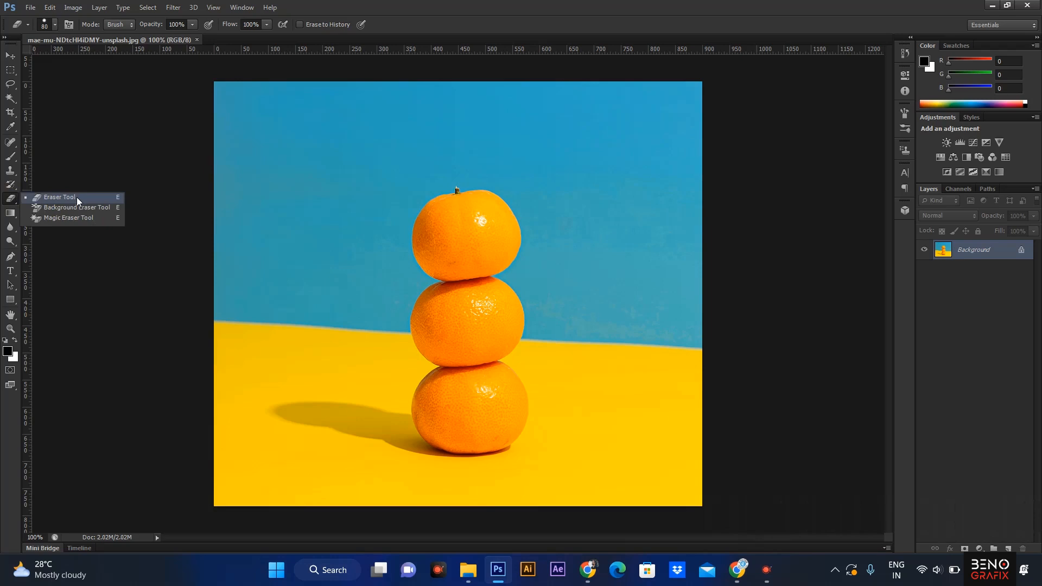
left_click(76, 198)
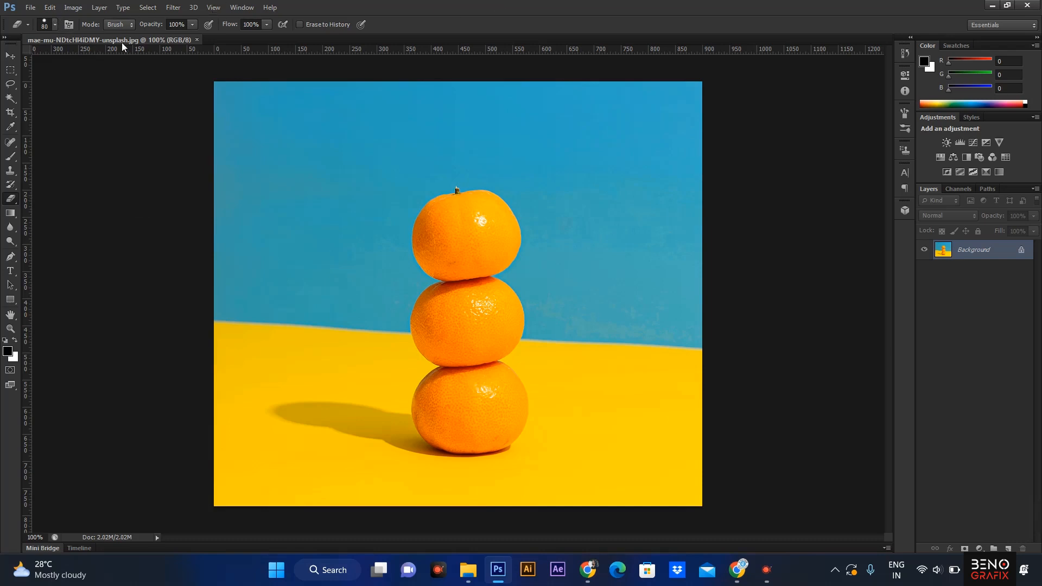
left_click(56, 25)
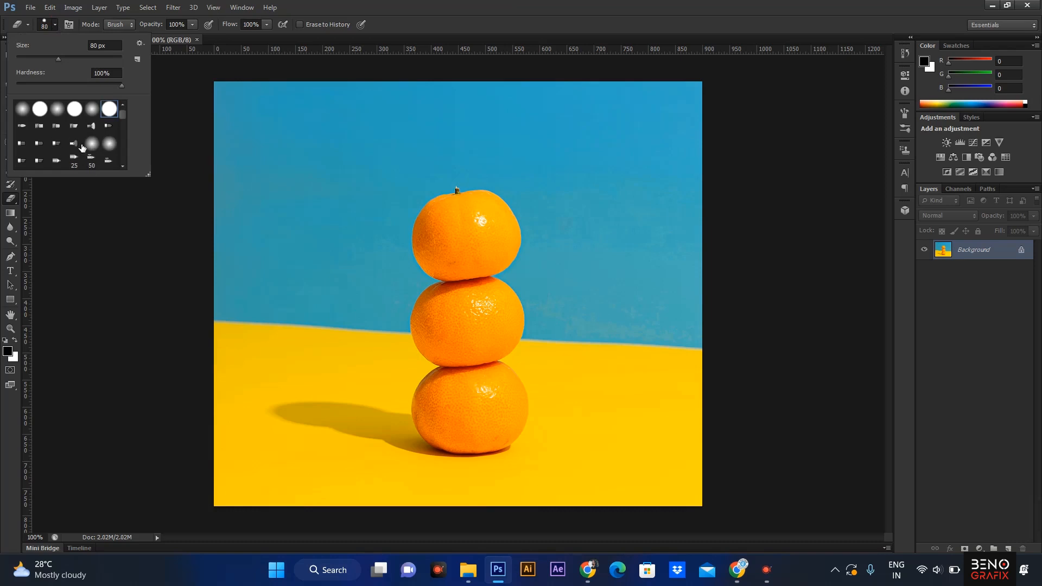
left_click(140, 24)
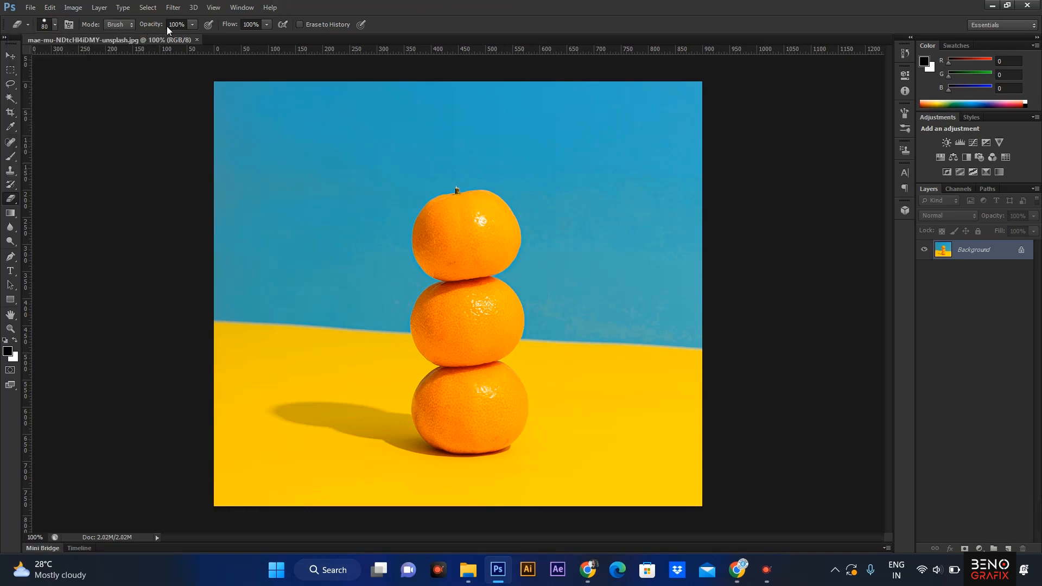
left_click(119, 25)
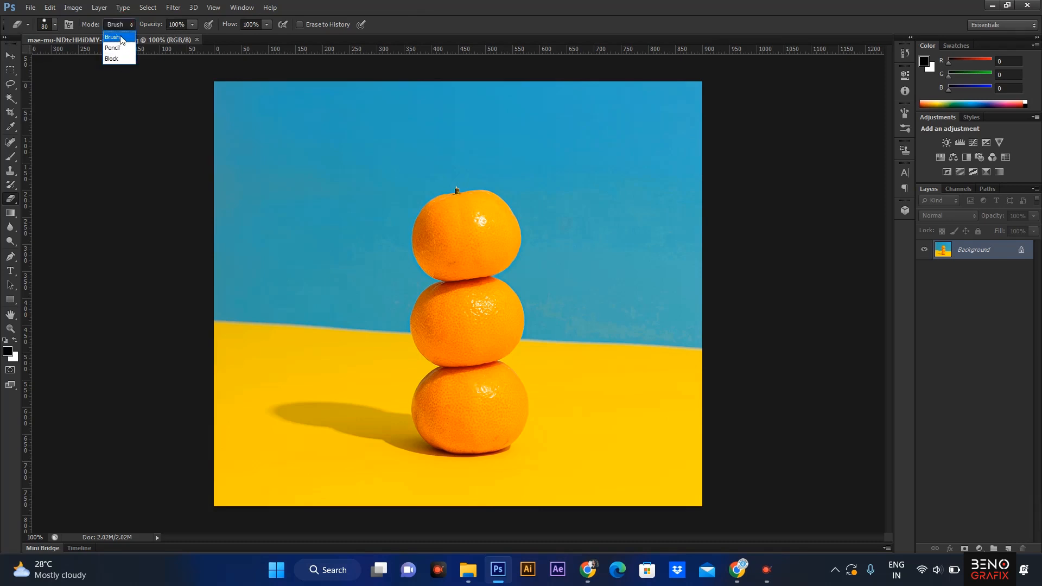
left_click(121, 38)
mouse_move(311, 350)
left_mouse_down()
mouse_move(435, 353)
mouse_move(462, 340)
left_mouse_up()
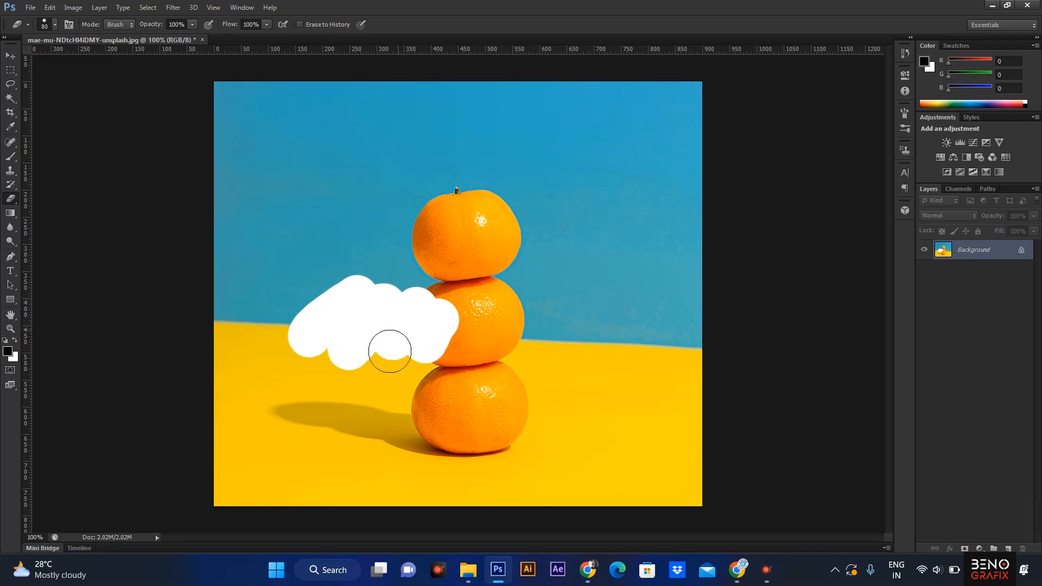
Set the background colour to red c60000.
left_click(14, 359)
left_click_drag(853, 241, 886, 236)
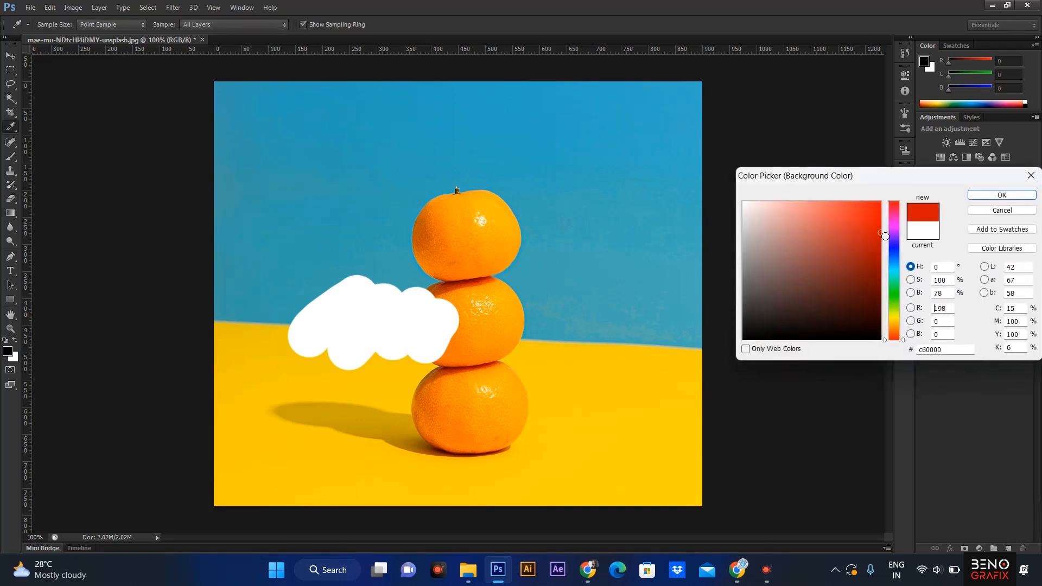
left_click(1001, 195)
Erase a stroke on the right side of the image, then undo both eraser strokes.
mouse_move(621, 375)
left_mouse_down()
mouse_move(641, 341)
mouse_move(651, 372)
mouse_move(685, 386)
left_mouse_up()
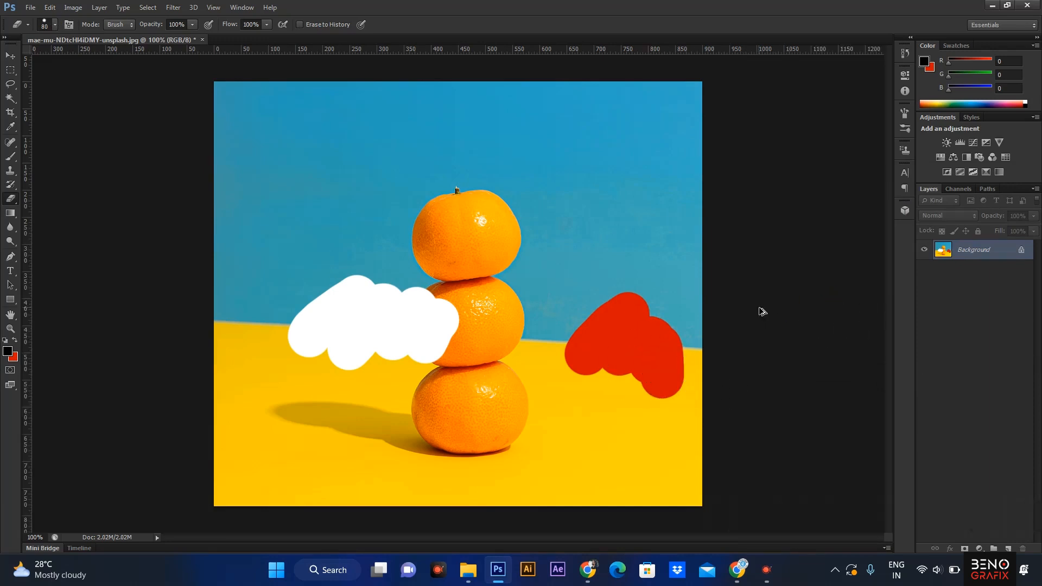
key("ctrl+alt+z")
key("ctrl+alt+z")
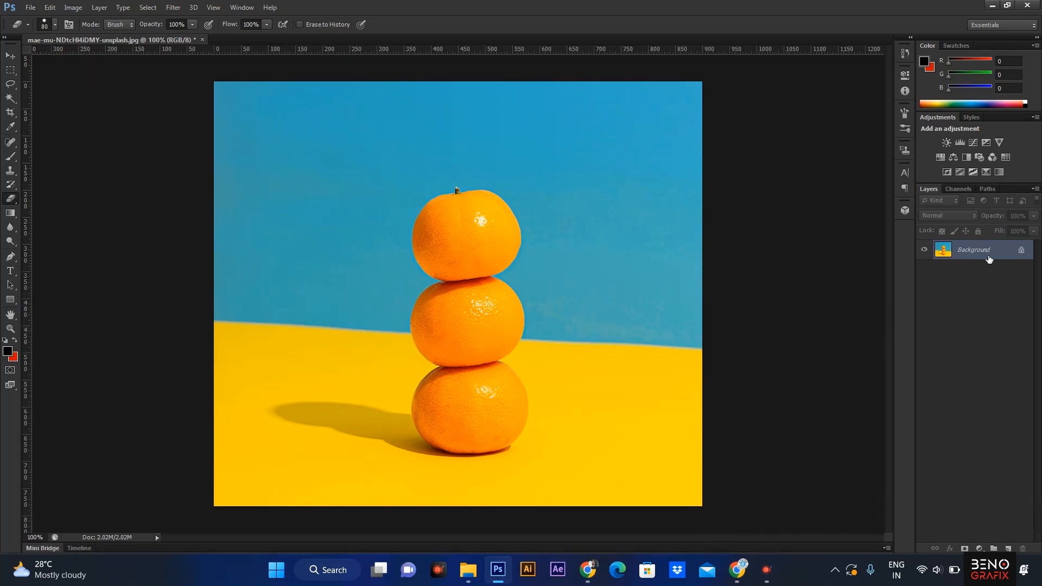
Convert the Background into a normal layer and erase bands on both sides of the middle orange.
double_click(977, 249)
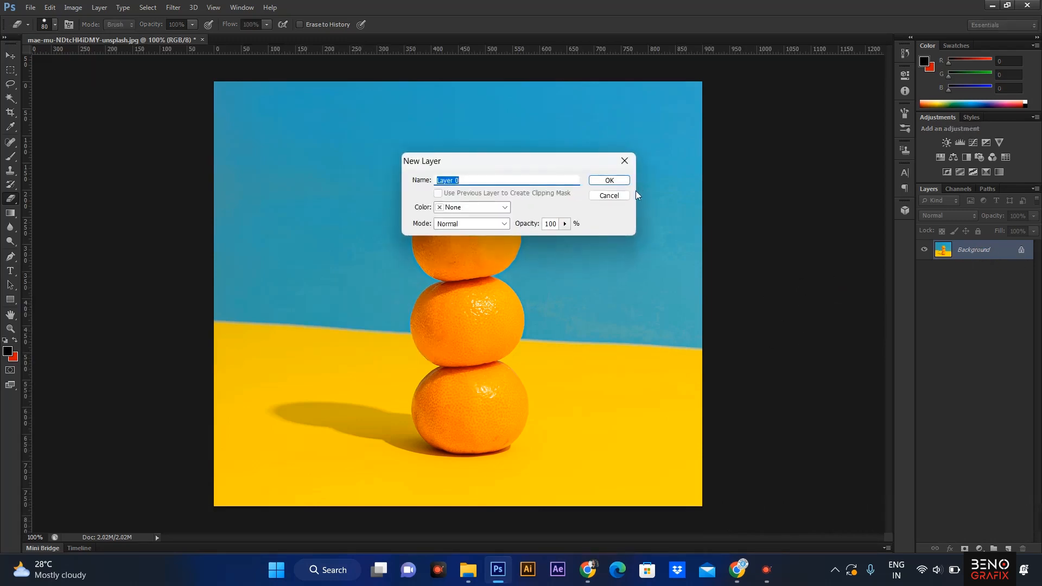
left_click(610, 180)
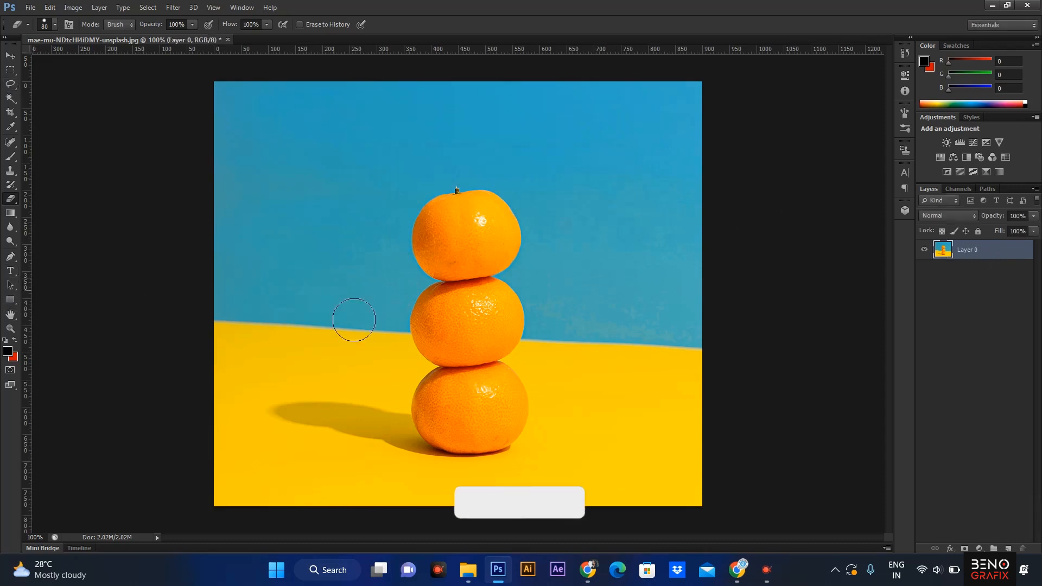
mouse_move(300, 350)
left_mouse_down()
mouse_move(367, 342)
mouse_move(429, 309)
mouse_move(385, 348)
left_mouse_up()
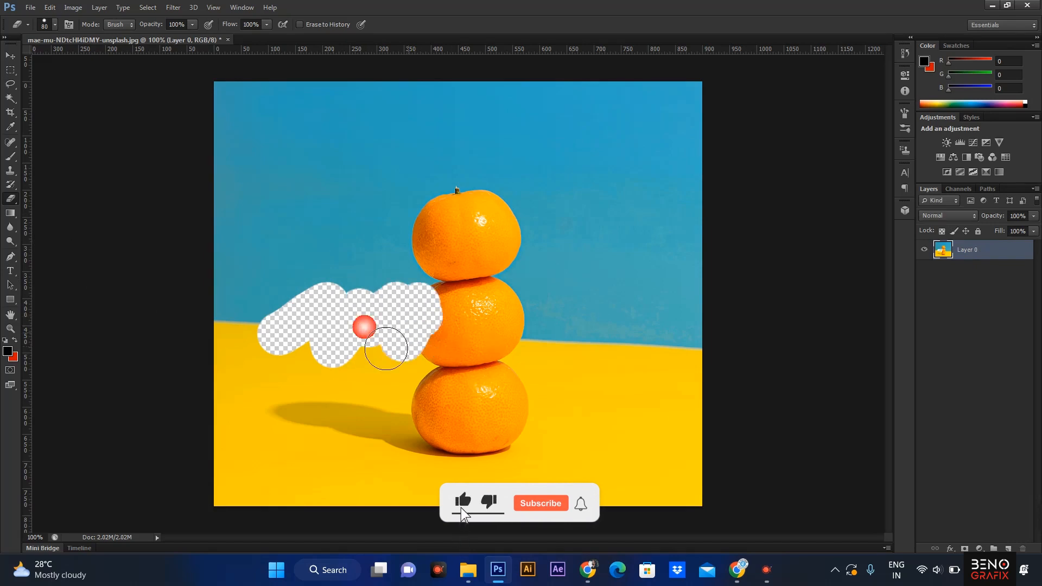
mouse_move(559, 368)
left_mouse_down()
mouse_move(579, 323)
mouse_move(667, 353)
mouse_move(667, 331)
left_mouse_up()
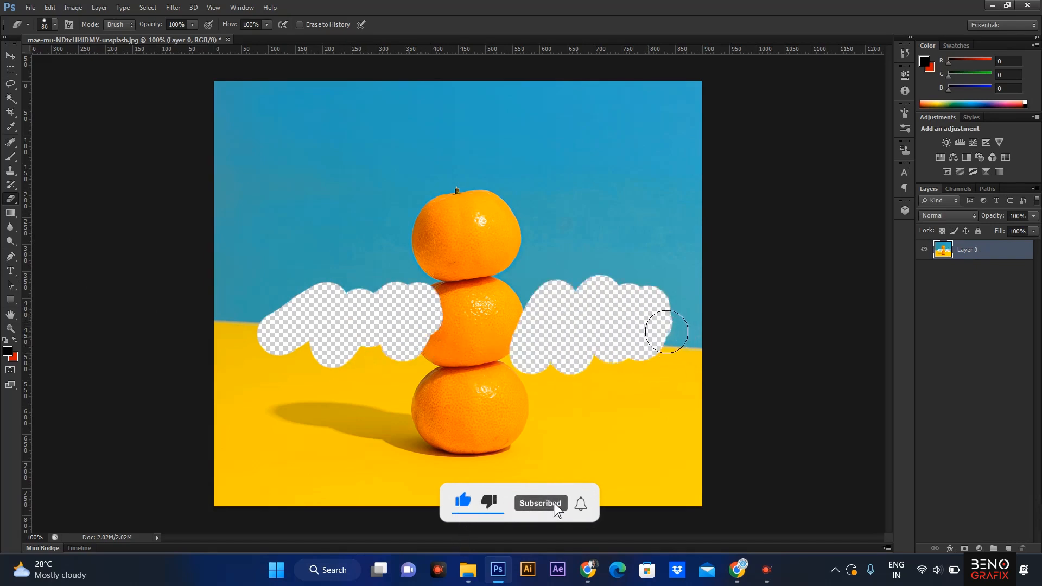
Set the eraser opacity to 30% and erase a translucent patch in the upper-left sky.
left_click_drag(170, 24, 224, 25)
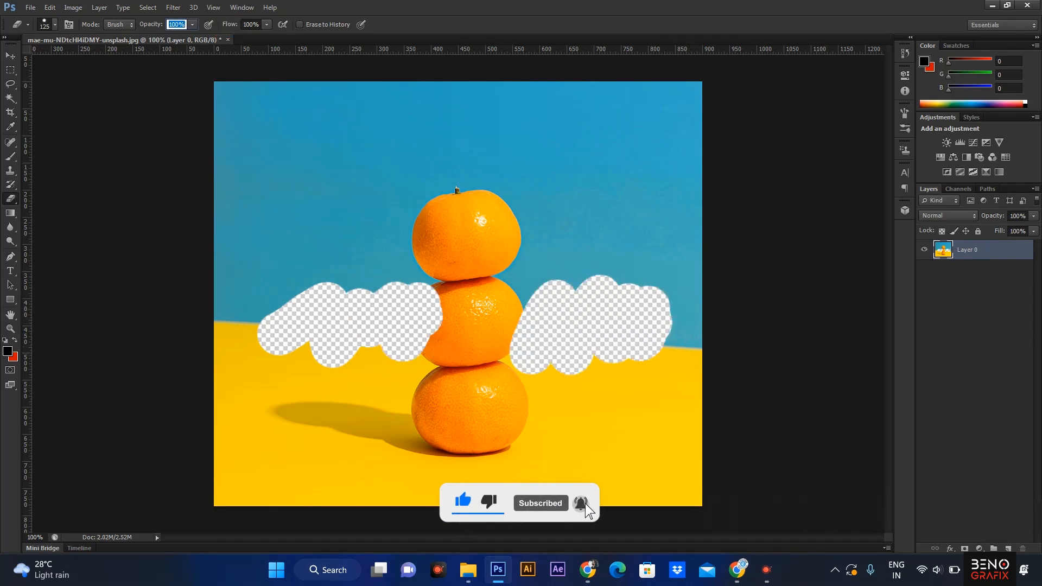
type("30")
key("Return")
mouse_move(279, 166)
left_mouse_down()
mouse_move(337, 197)
mouse_move(298, 205)
mouse_move(344, 232)
mouse_move(349, 190)
mouse_move(332, 221)
mouse_move(284, 179)
mouse_move(331, 218)
mouse_move(326, 191)
mouse_move(298, 179)
mouse_move(326, 198)
left_mouse_up()
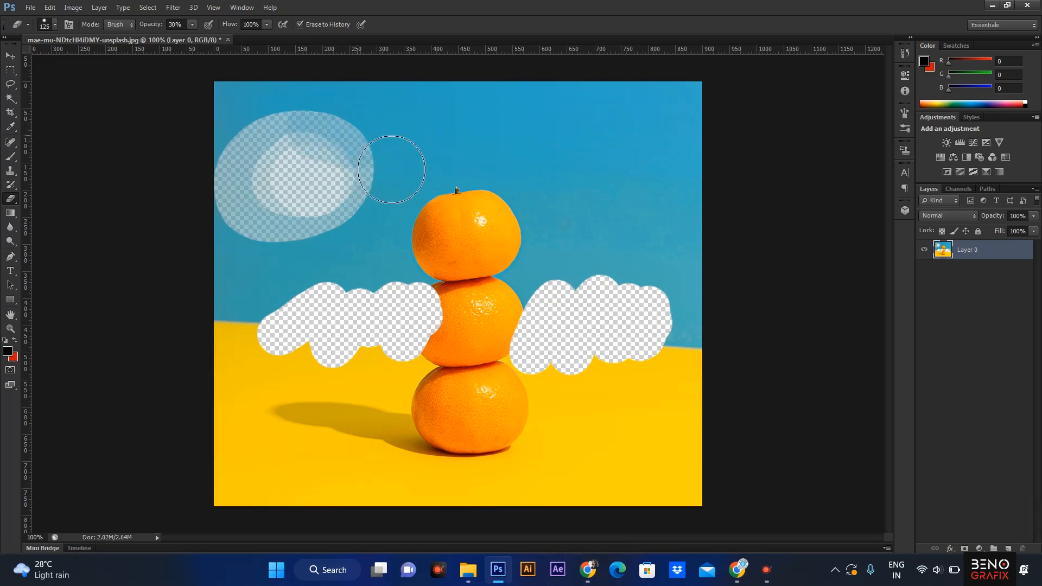
Set the eraser opacity back to 100% and erase more of the upper-left sky.
left_click_drag(185, 26, 132, 28)
type("100")
key("Return")
mouse_move(361, 130)
left_mouse_down()
mouse_move(223, 214)
mouse_move(336, 195)
mouse_move(288, 228)
mouse_move(327, 212)
mouse_move(324, 222)
mouse_move(350, 176)
left_mouse_up()
mouse_move(731, 358)
left_mouse_down()
mouse_move(687, 305)
mouse_move(689, 393)
mouse_move(675, 311)
mouse_move(588, 378)
mouse_move(563, 358)
mouse_move(558, 407)
mouse_move(492, 317)
mouse_move(462, 438)
mouse_move(428, 397)
mouse_move(410, 346)
mouse_move(359, 397)
mouse_move(345, 366)
mouse_move(284, 420)
left_mouse_up()
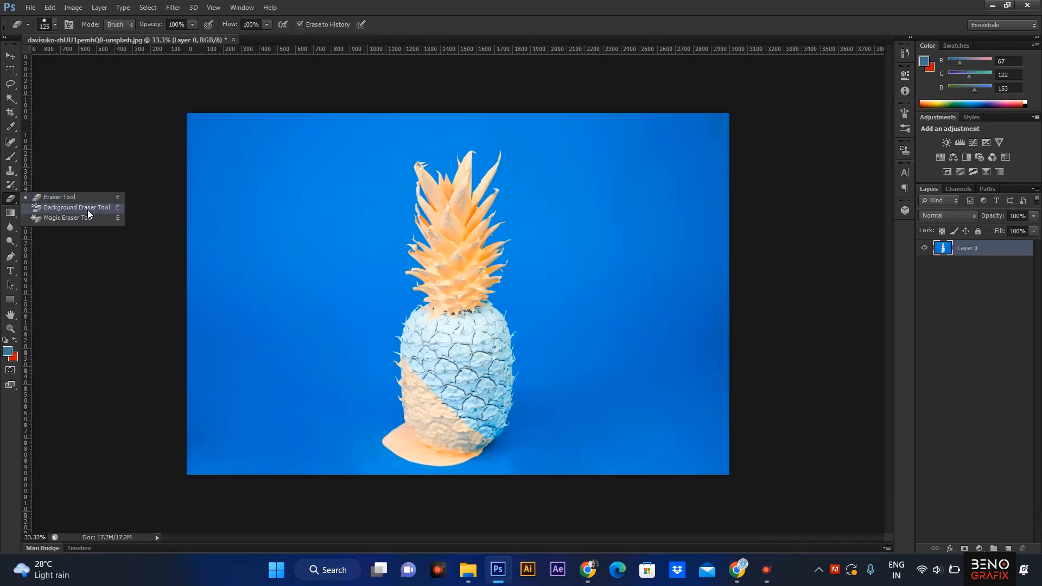
Select the Background Eraser Tool with Sampling: Once and Discontiguous limits.
left_click(87, 209)
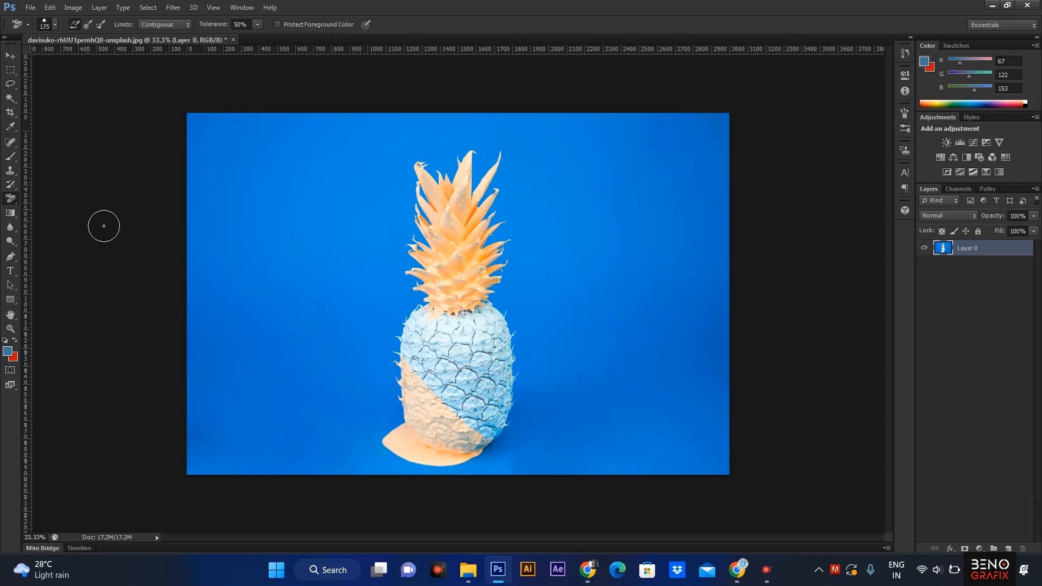
left_click(86, 25)
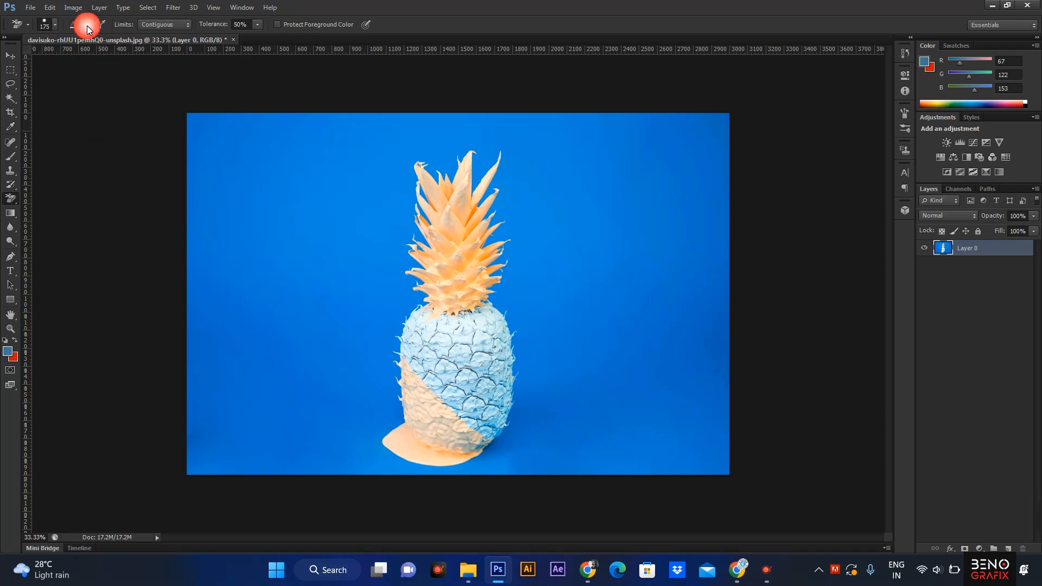
left_click(160, 24)
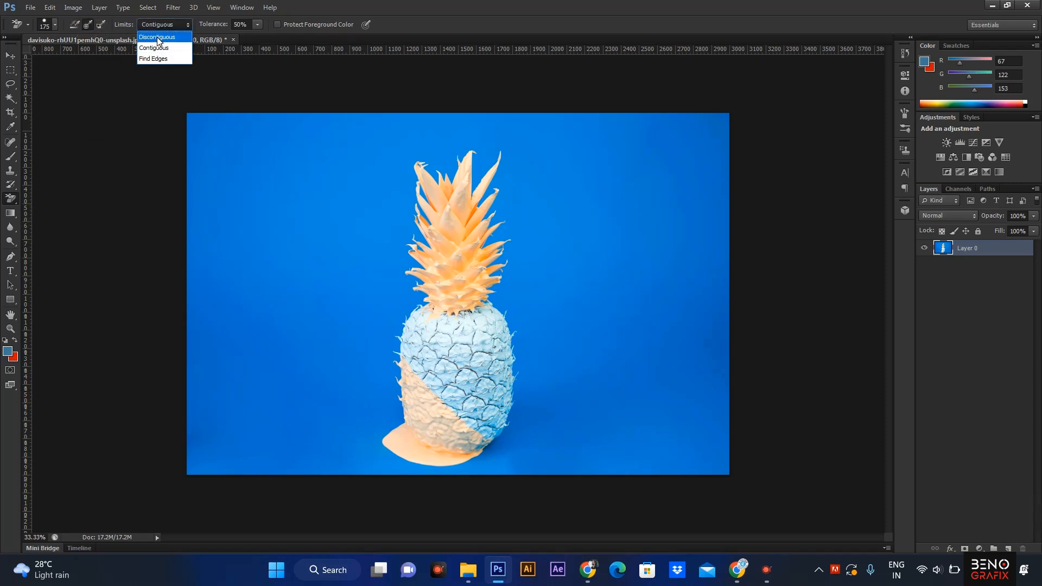
left_click(158, 38)
Enlarge the brush to 400 px and erase the blue backdrop all around the pineapple.
key("bracketright")
key("bracketright")
key("bracketright")
key("bracketright")
left_click(304, 282, "alt")
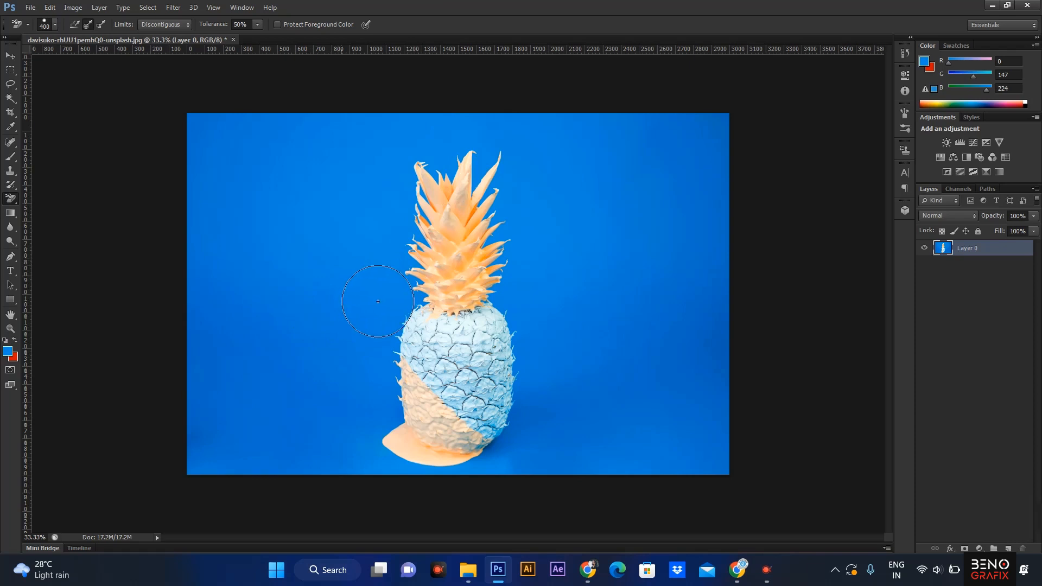
left_click(350, 270, "alt")
mouse_move(414, 176)
left_mouse_down()
mouse_move(410, 266)
mouse_move(429, 361)
mouse_move(418, 418)
mouse_move(458, 484)
mouse_move(530, 442)
mouse_move(529, 357)
mouse_move(516, 239)
mouse_move(478, 162)
mouse_move(443, 160)
left_mouse_up()
mouse_move(271, 163)
left_mouse_down()
mouse_move(284, 174)
mouse_move(733, 174)
mouse_move(252, 272)
mouse_move(363, 229)
mouse_move(146, 326)
mouse_move(326, 337)
mouse_move(228, 380)
mouse_move(374, 447)
mouse_move(391, 488)
mouse_move(428, 493)
left_mouse_up()
mouse_move(731, 479)
left_mouse_down()
mouse_move(813, 469)
mouse_move(531, 472)
mouse_move(751, 384)
mouse_move(738, 364)
mouse_move(772, 345)
mouse_move(525, 395)
mouse_move(469, 388)
mouse_move(475, 371)
mouse_move(574, 316)
mouse_move(559, 277)
mouse_move(725, 233)
left_mouse_up()
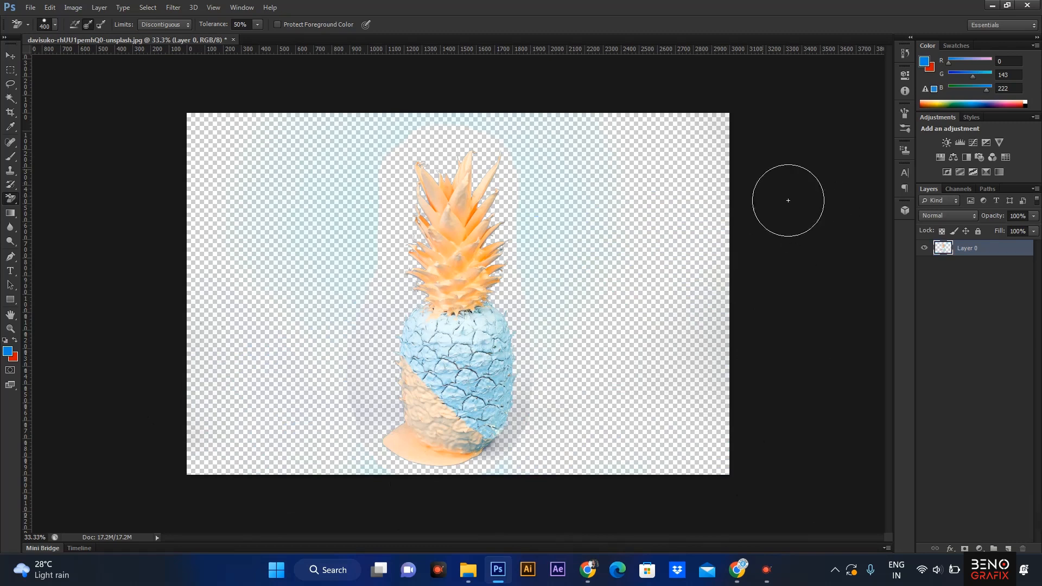
Zoom to 500% on the crown's left leaf edges and reselect the Background Eraser at 40 px.
key("z")
left_click(443, 212)
left_click(442, 212)
left_click(435, 212)
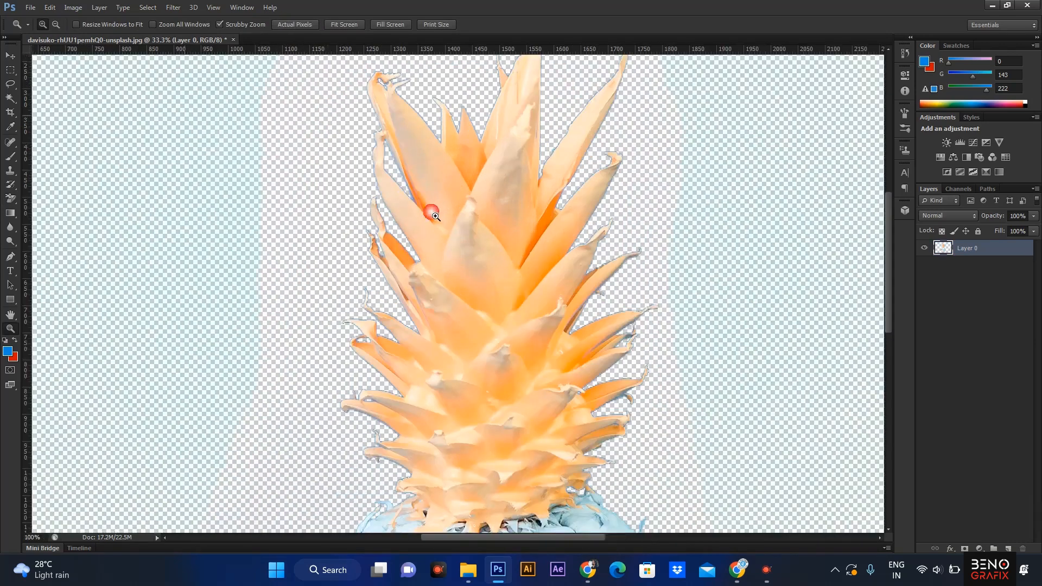
left_click(432, 211)
left_click(433, 212)
left_click_drag(363, 203, 389, 349)
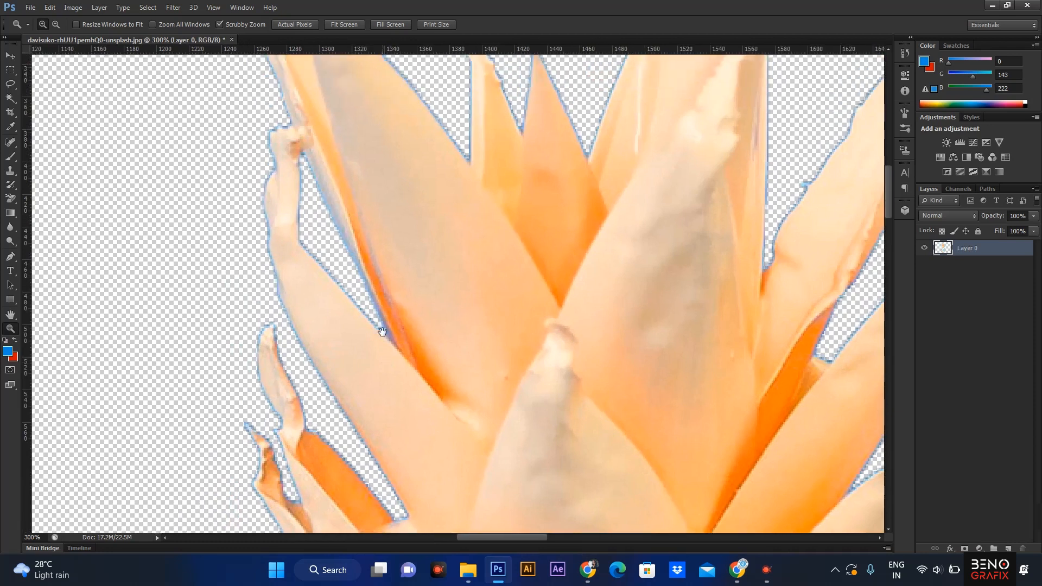
left_click(295, 336)
left_click(291, 335)
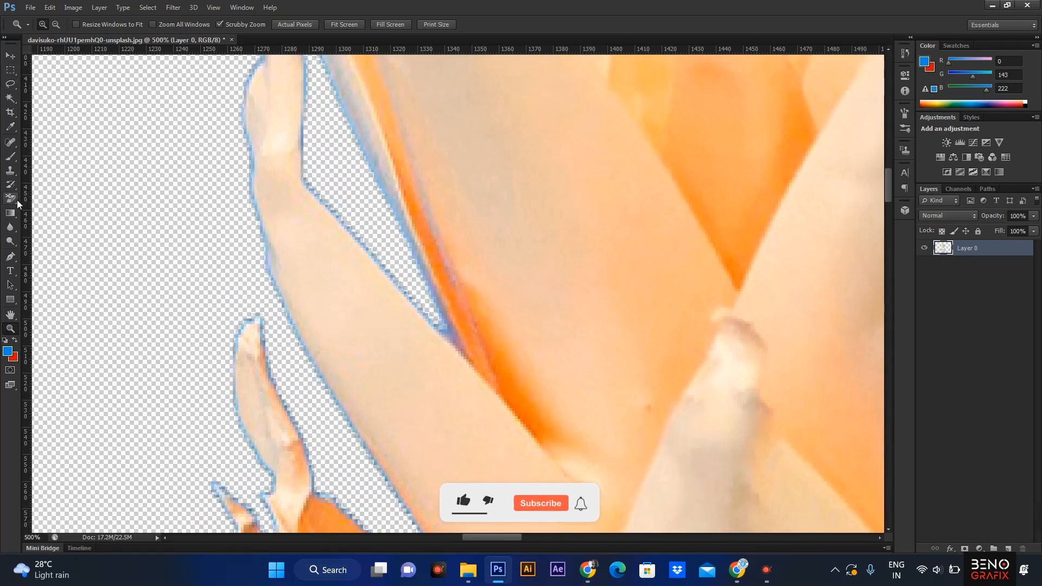
left_click(12, 201)
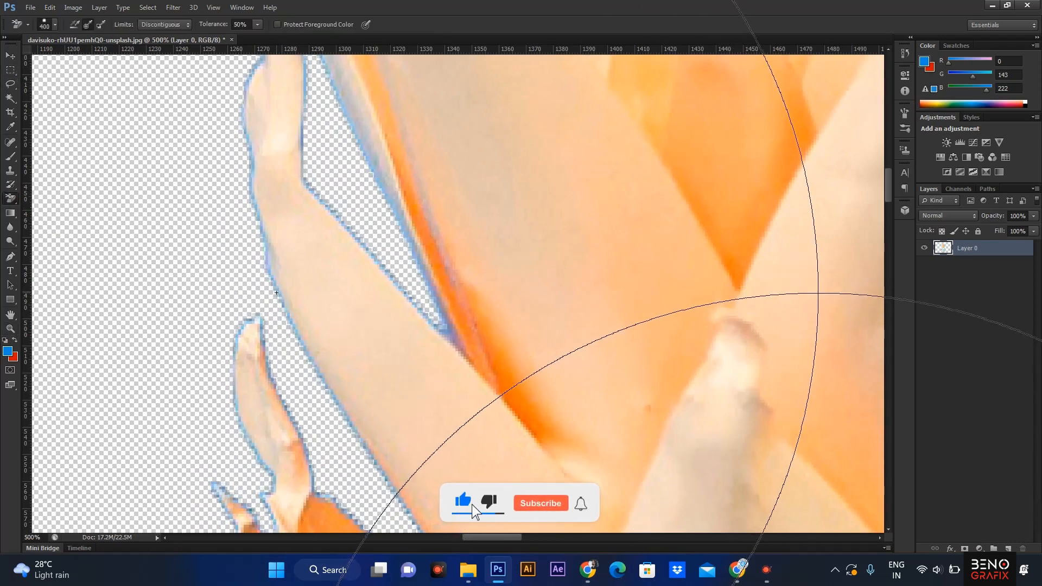
key("bracketleft")
key("bracketleft")
key("bracketleft")
key("bracketleft")
key("bracketleft")
key("bracketleft")
key("bracketleft")
key("bracketleft")
key("bracketleft")
key("bracketleft")
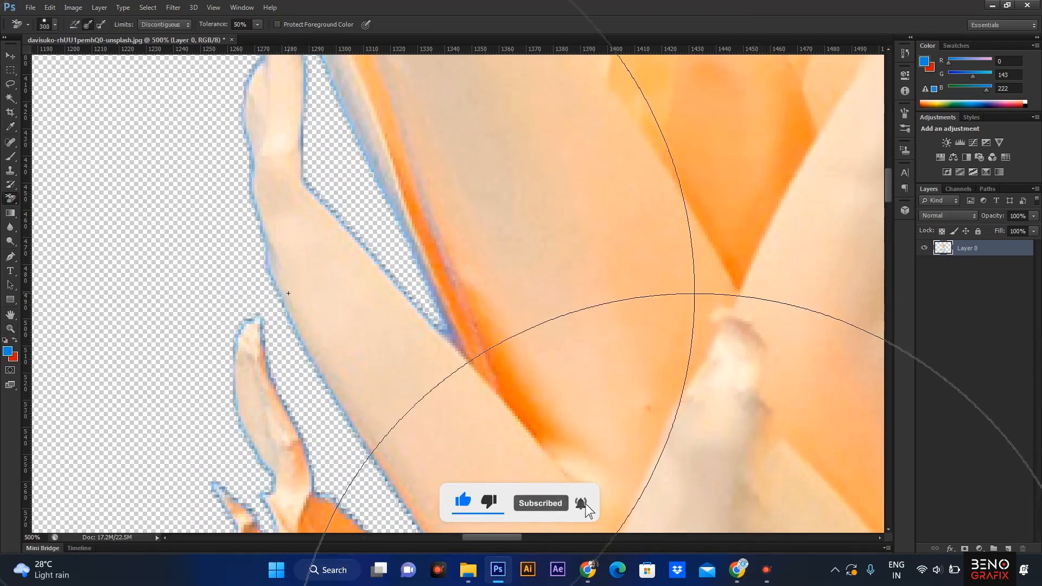
key("bracketleft")
key("bracketleft")
key("bracketleft")
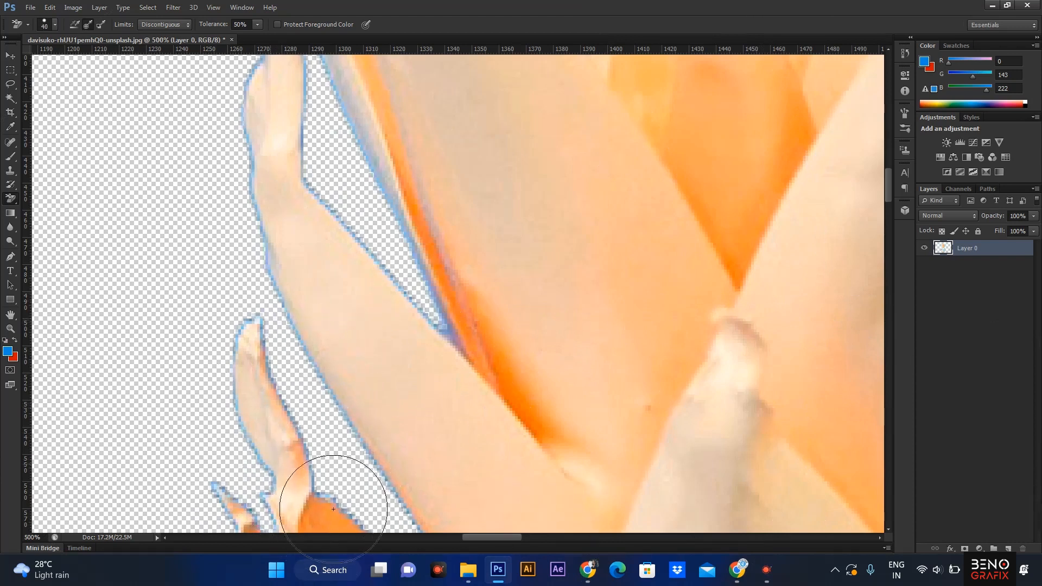
Sample the blue fringe colour and erase the fringe along a leaf edge with a 200 px brush.
key("alt")
left_click(411, 299, "alt")
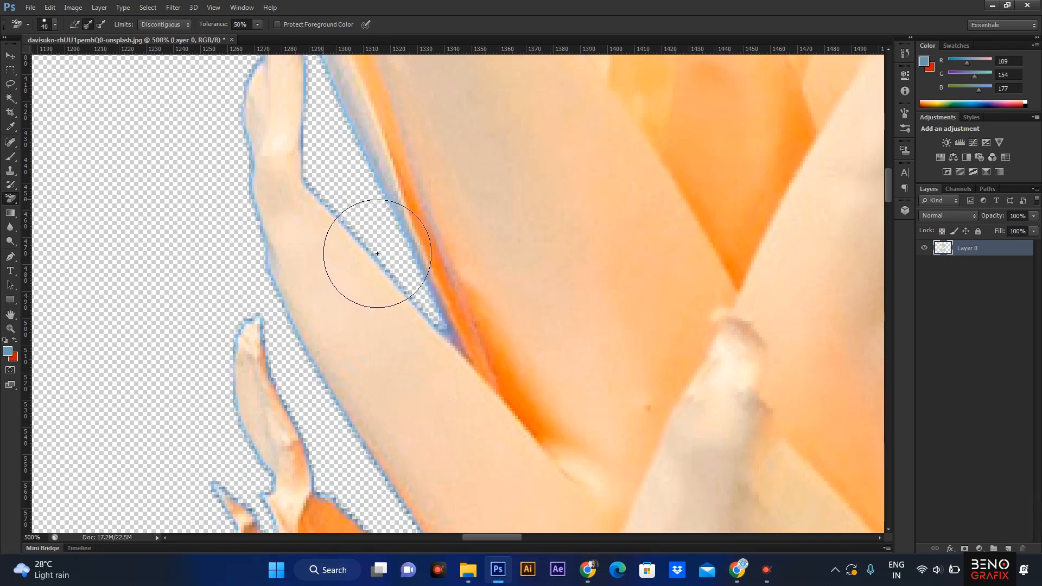
left_click_drag(379, 258, 377, 257)
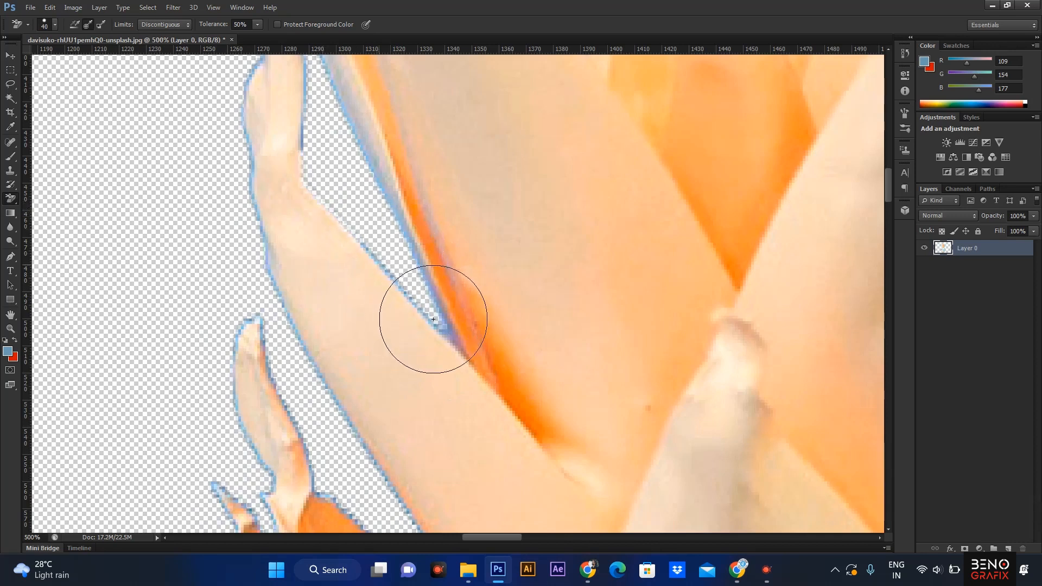
key("bracketright")
key("bracketright")
key("bracketright")
key("bracketright")
key("bracketright")
key("bracketright")
key("bracketright")
key("bracketright")
key("bracketright")
key("bracketright")
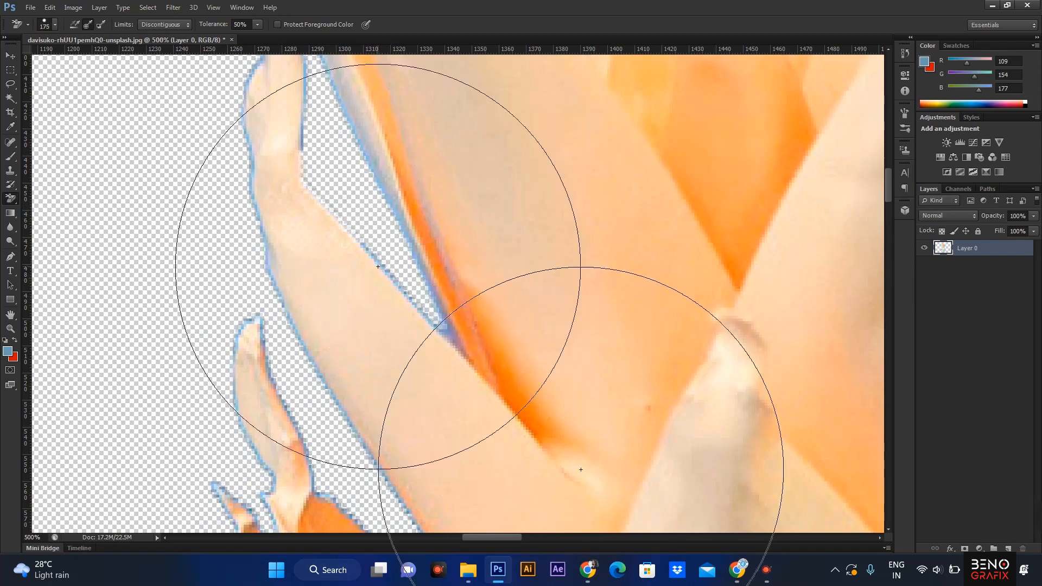
left_click(414, 302)
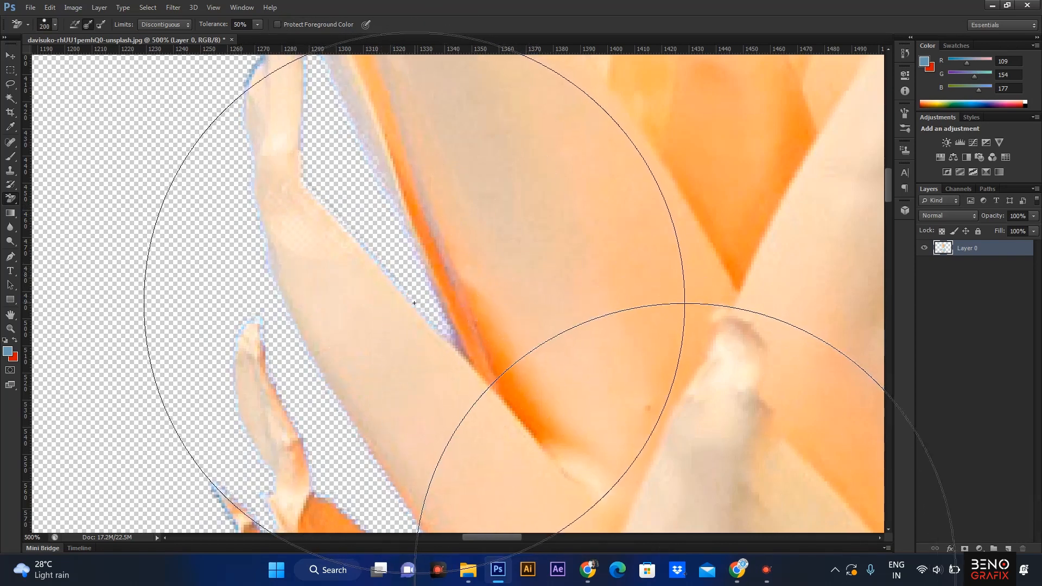
Keep sampling the blue fringe and erasing it along the edges of the pineapple crown's leaves.
mouse_move(366, 414)
left_mouse_down()
mouse_move(377, 291)
mouse_move(368, 105)
left_mouse_up()
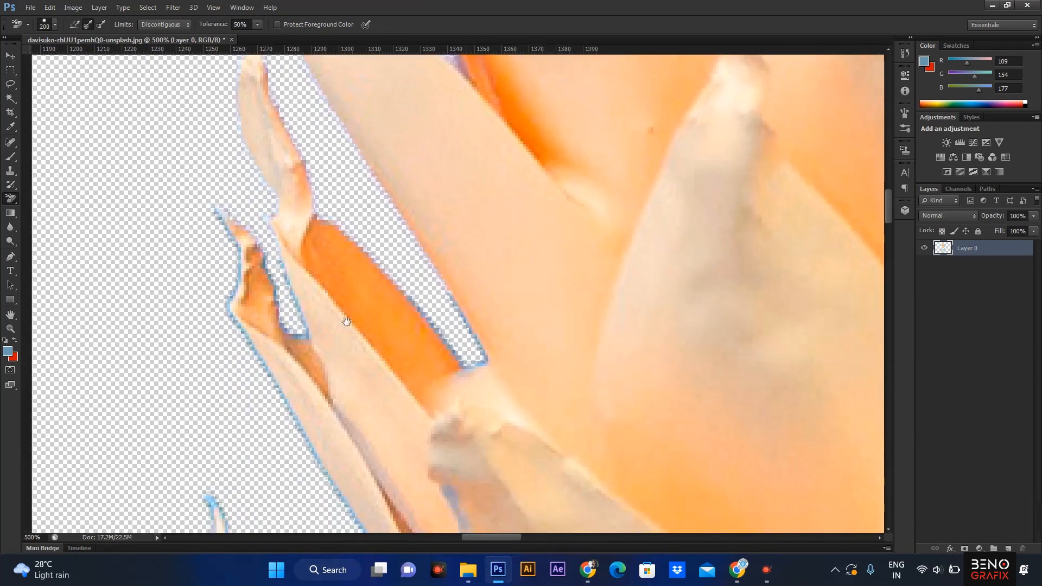
left_click(305, 337)
left_click_drag(468, 384, 420, 122)
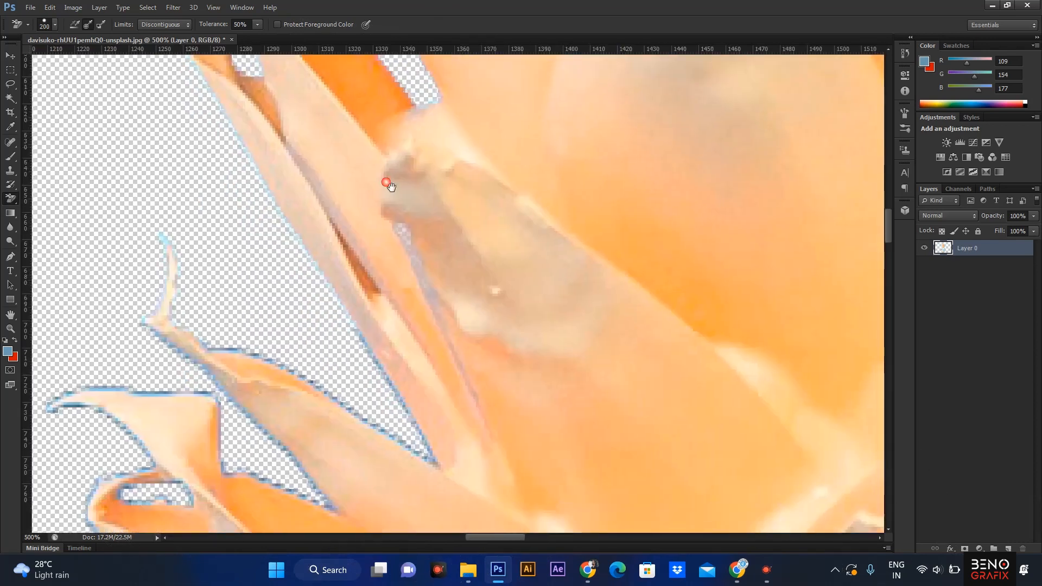
left_click(303, 374)
left_click_drag(423, 349, 435, 154)
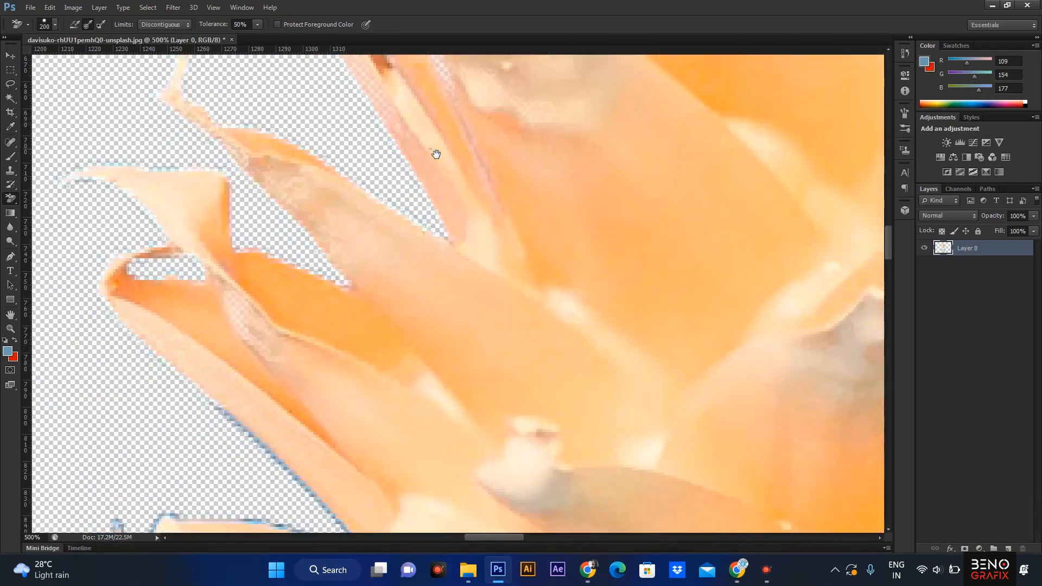
left_click(262, 431)
left_click_drag(402, 332, 434, 175)
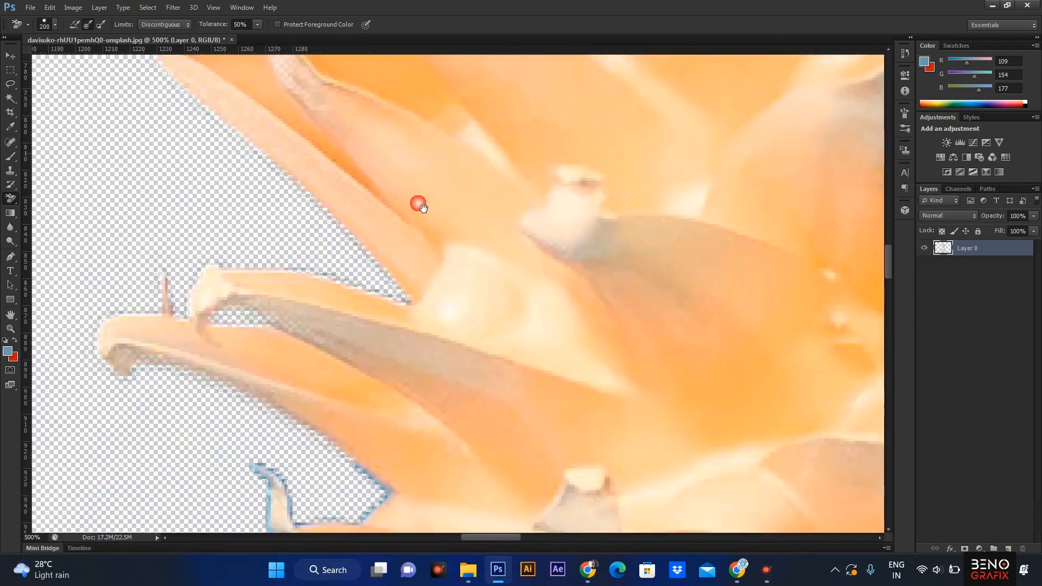
left_click_drag(414, 477, 430, 286)
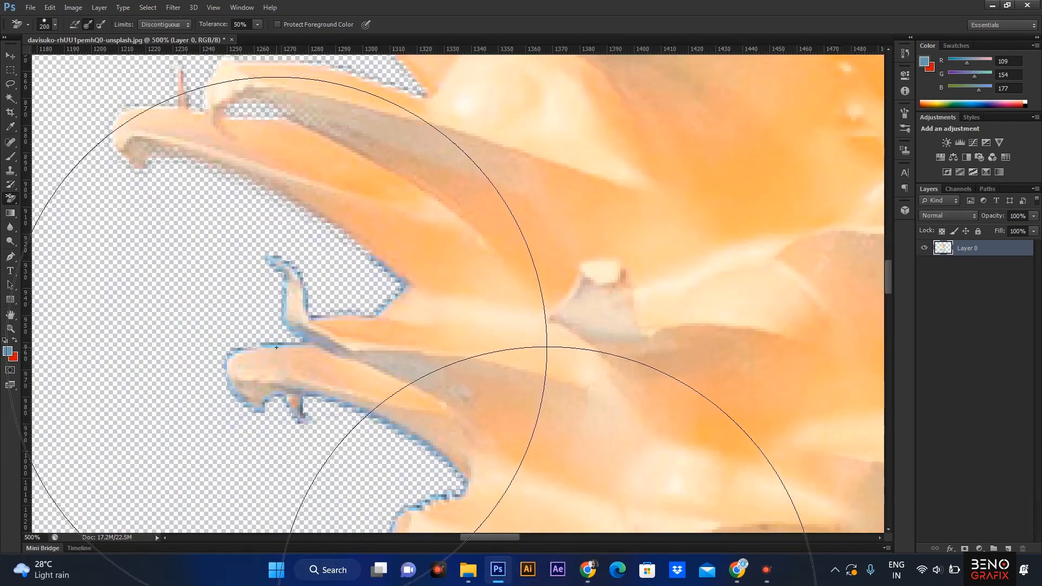
left_click(266, 369)
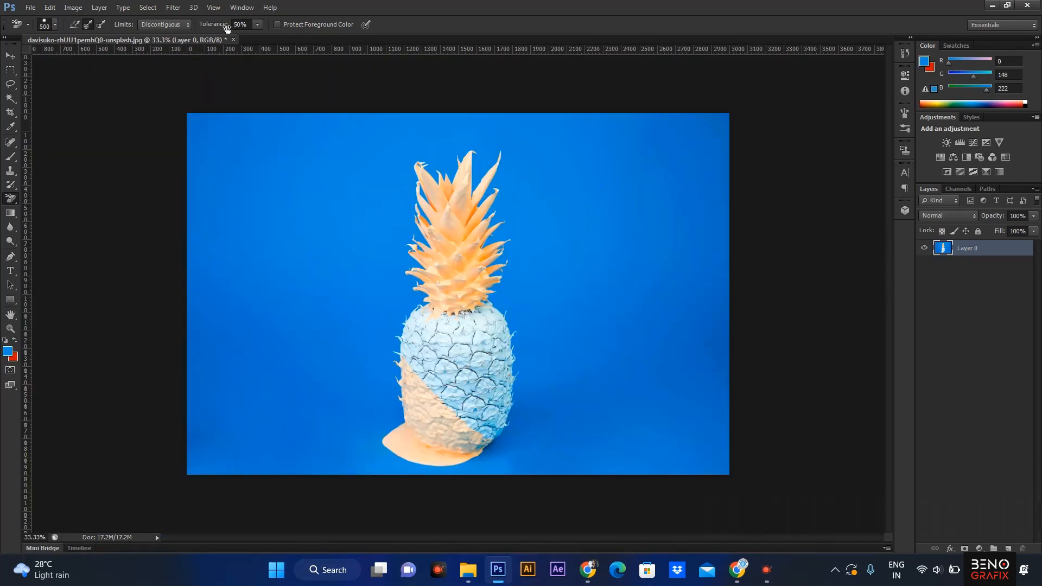
Select the Magic Eraser Tool for the orange photo.
left_click(254, 26)
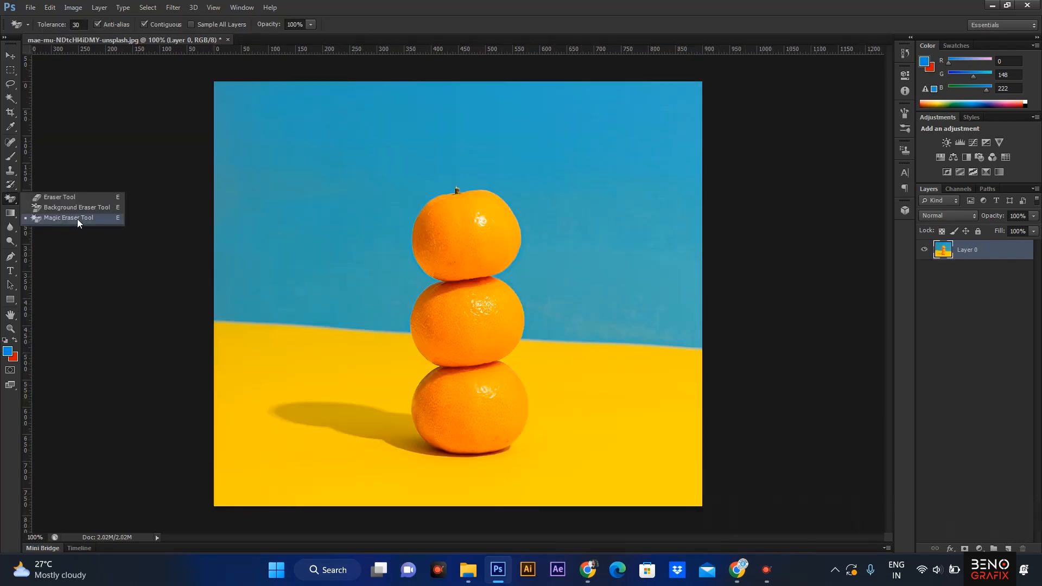
left_click(79, 219)
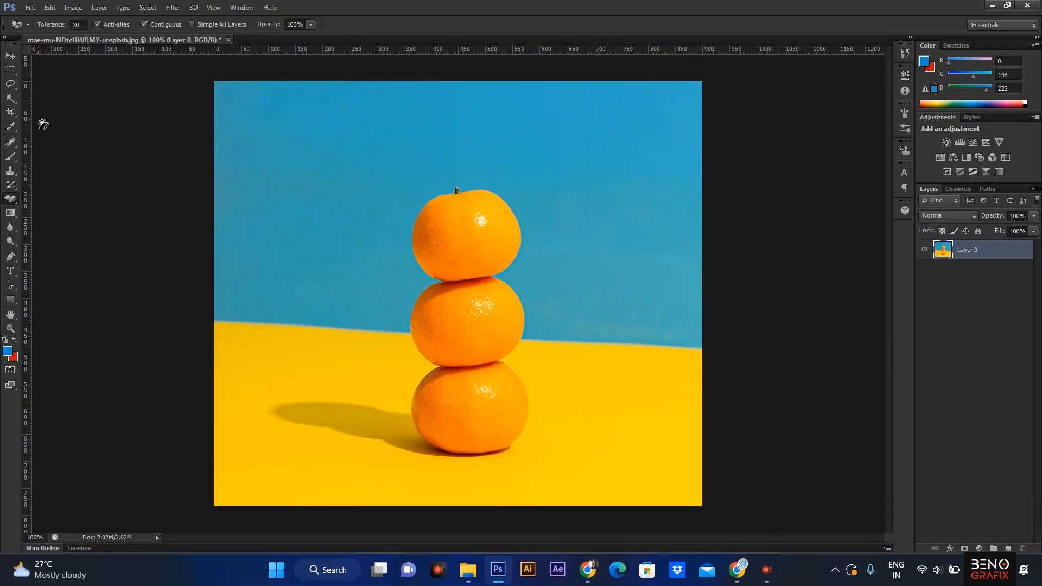
left_click(10, 99)
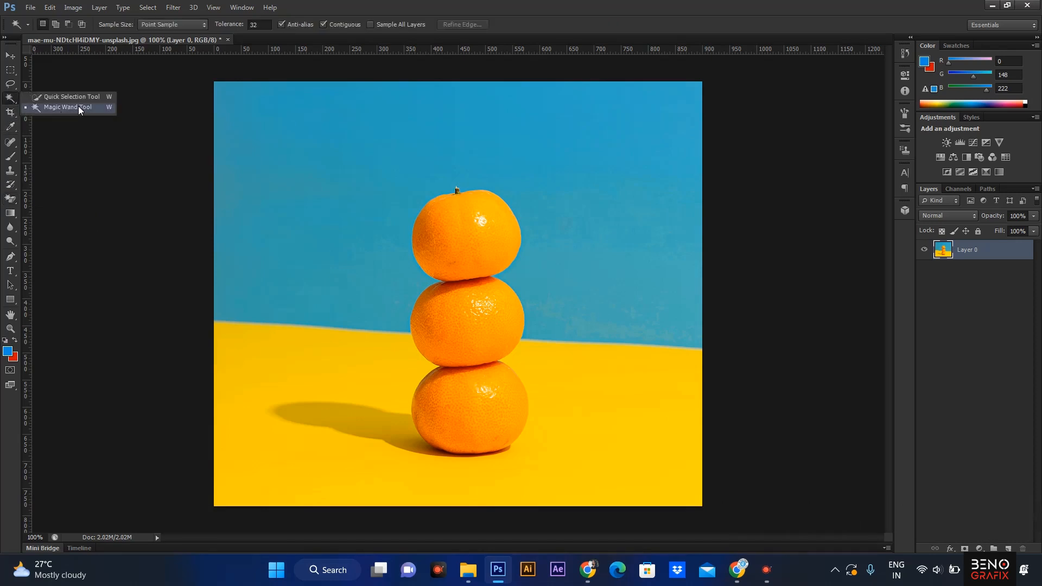
left_click(10, 99)
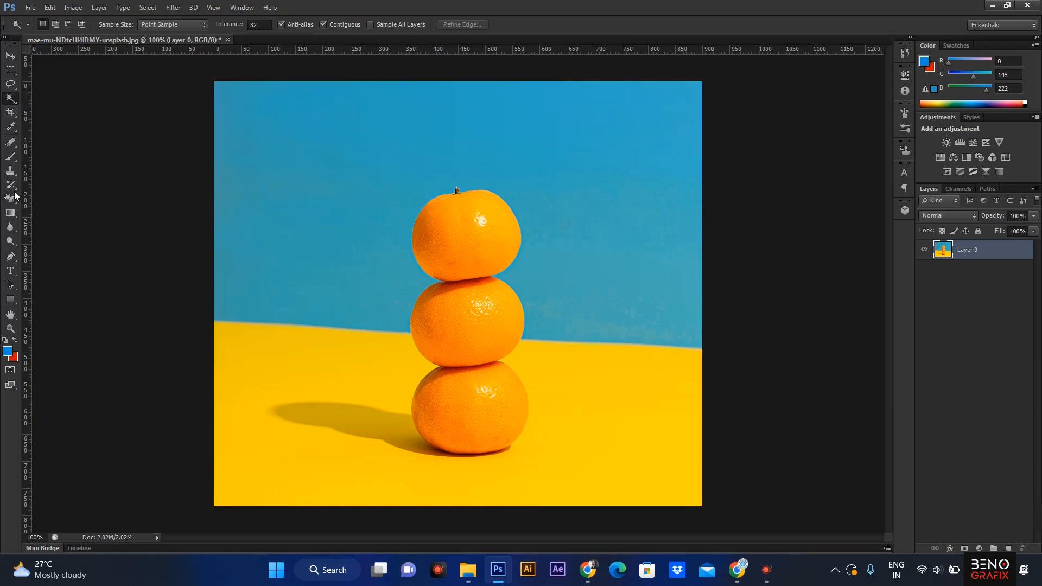
left_click(13, 204)
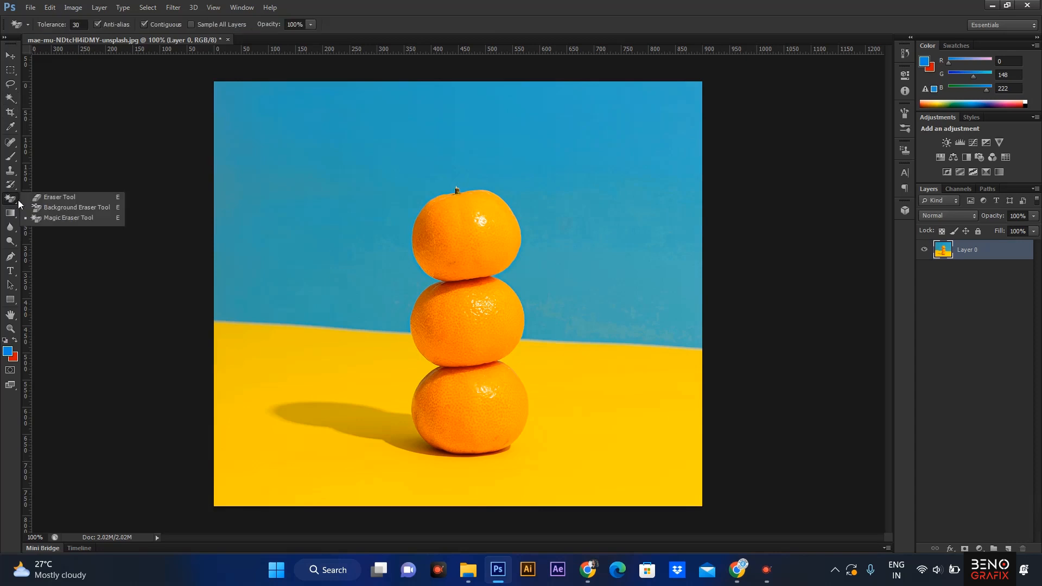
left_click(75, 215)
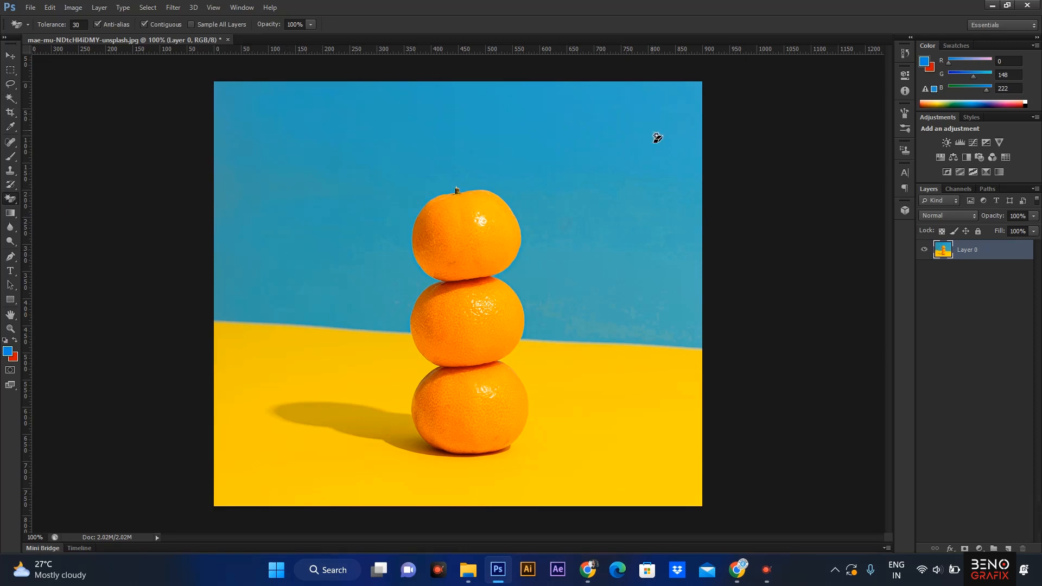
Try erasing the blue backdrop with the Magic Eraser at tolerance 30, and undo it.
left_click(407, 142)
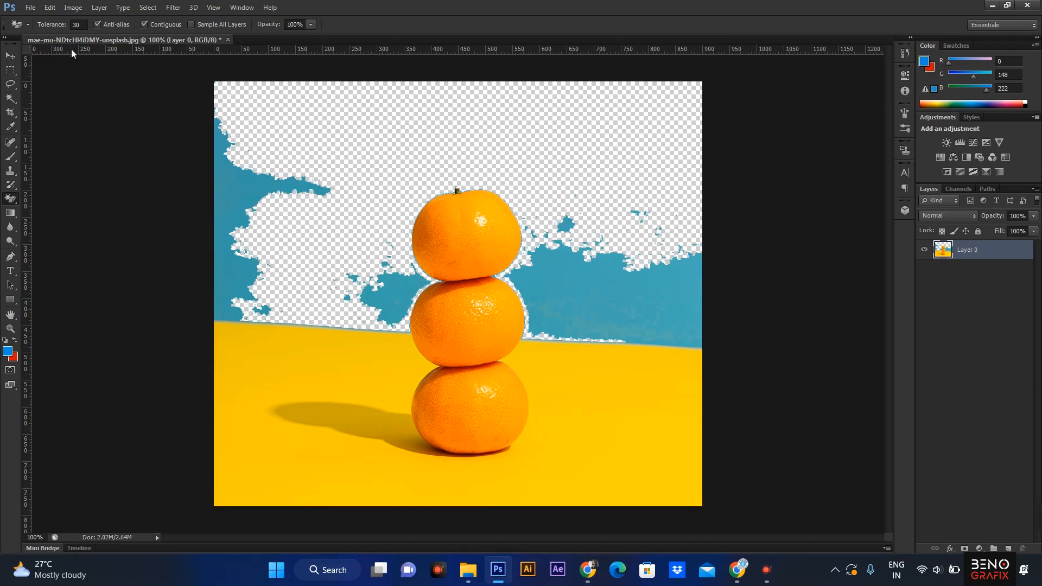
key("ctrl+z")
Set the Magic Eraser's tolerance to 100 and opacity to 30%, and erase the blue backdrop.
left_click(82, 24)
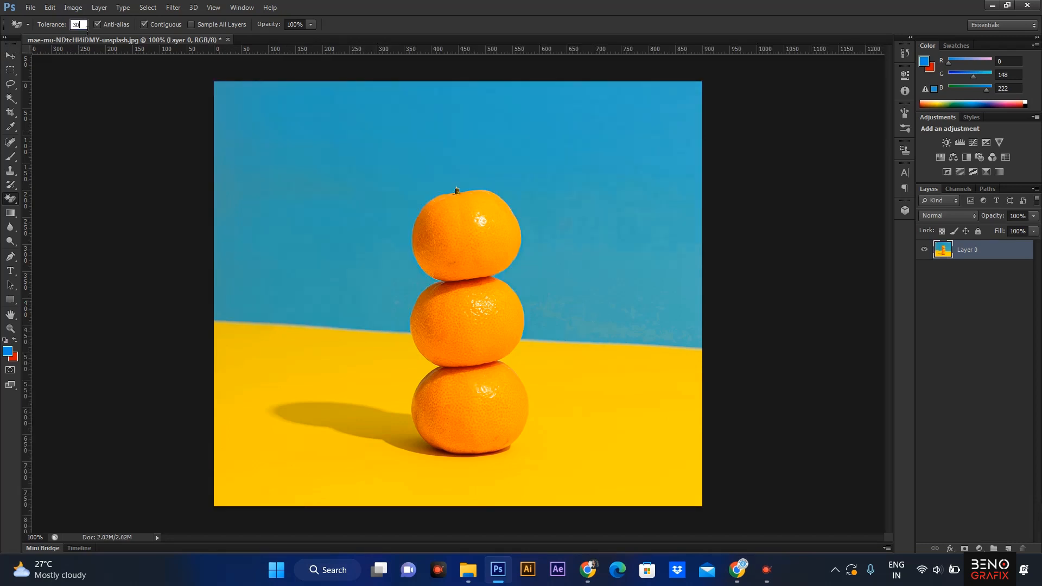
type("100")
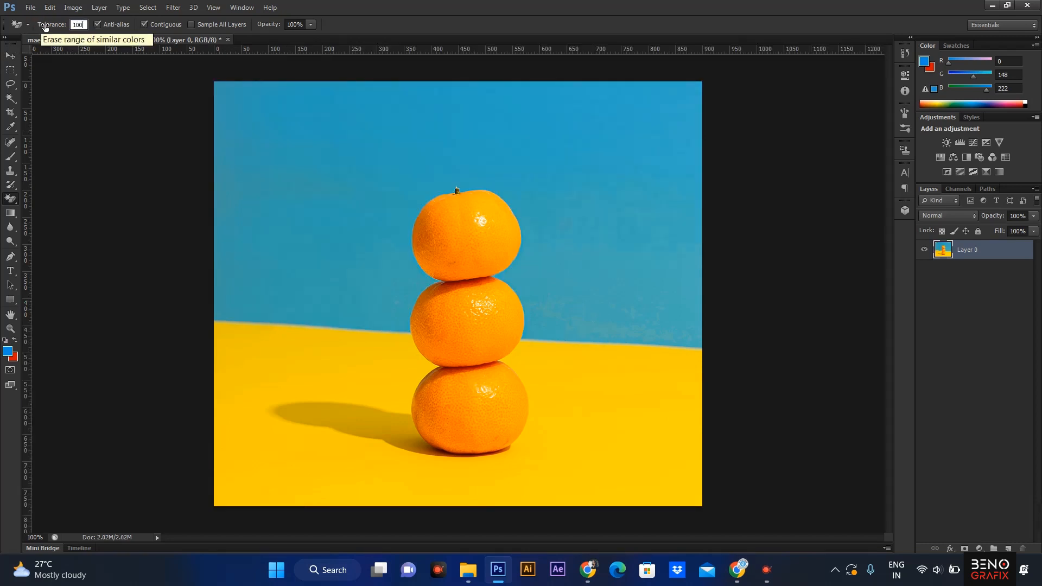
left_click(361, 165)
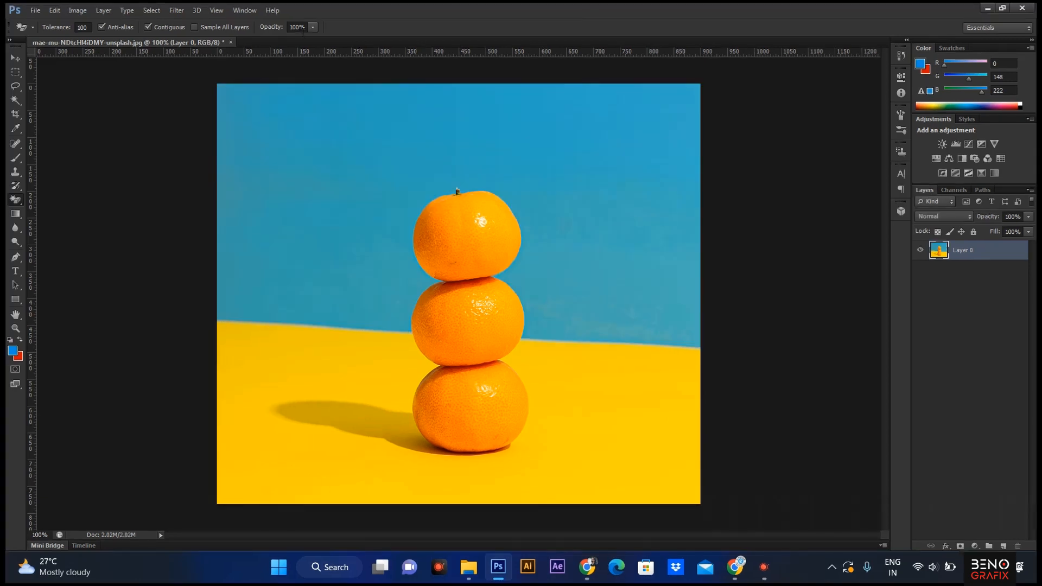
left_click(305, 28)
key("Return")
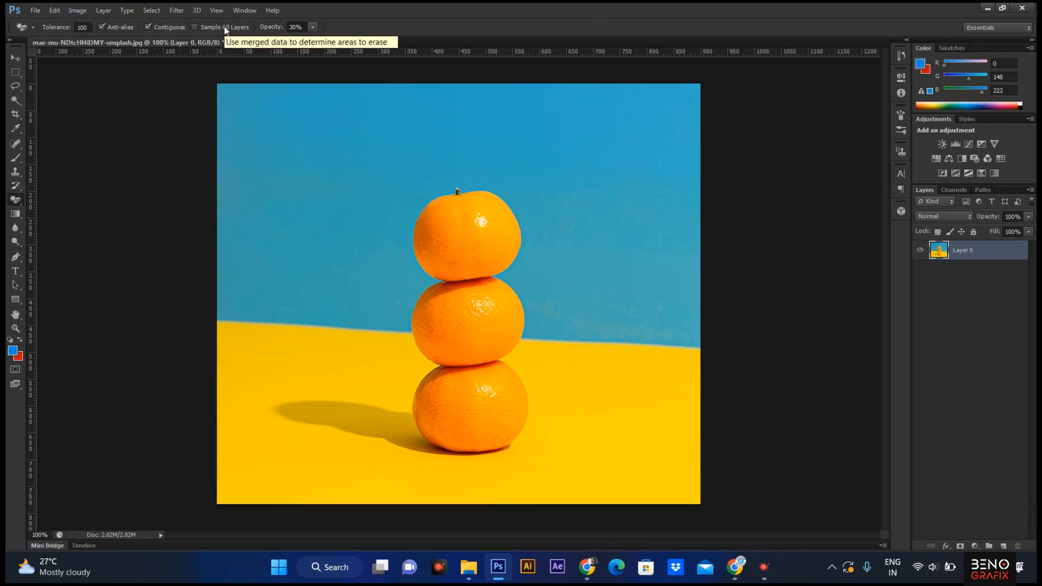
left_click(333, 181)
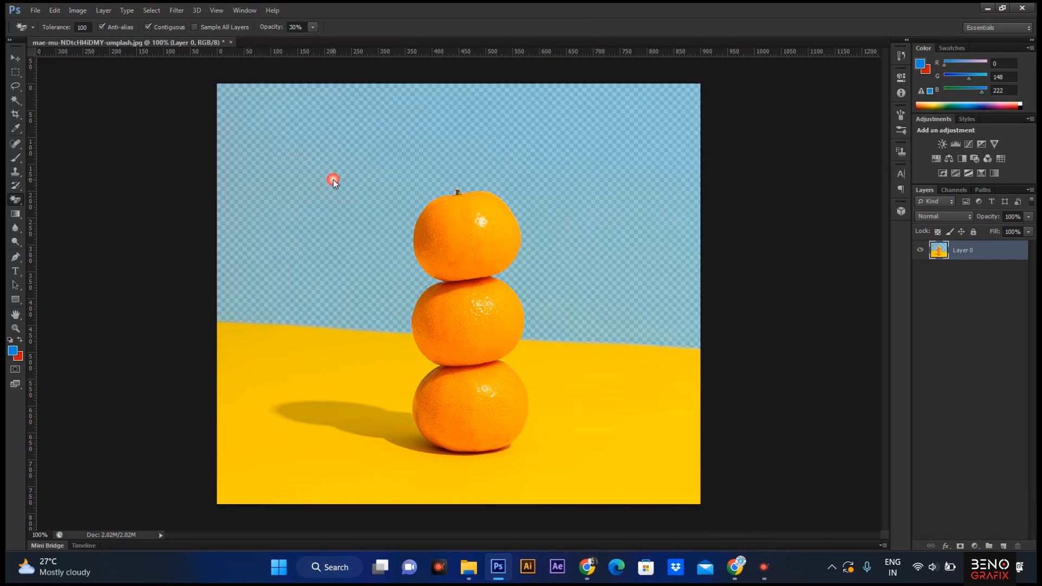